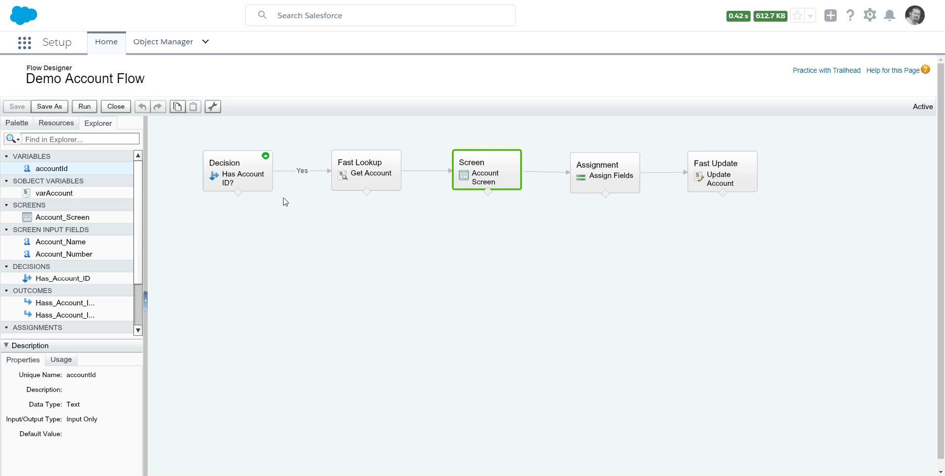
- Review the accountId input variable and the flow's Decision, Fast Lookup, Screen, Assignment and Fast Update elements
double_click(84, 170)
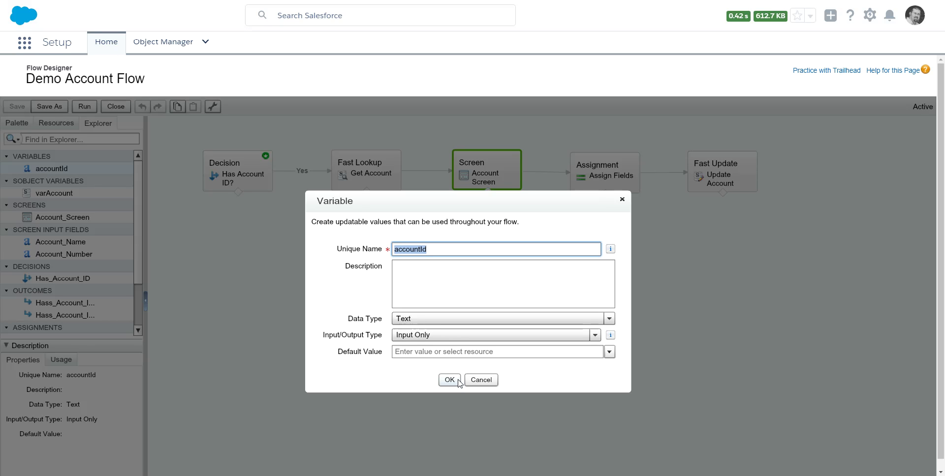
click(477, 382)
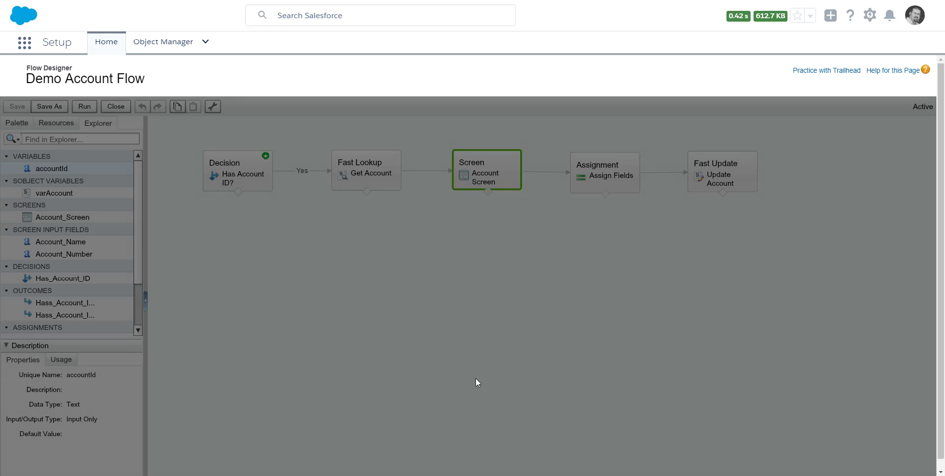
mouse_move(261, 188)
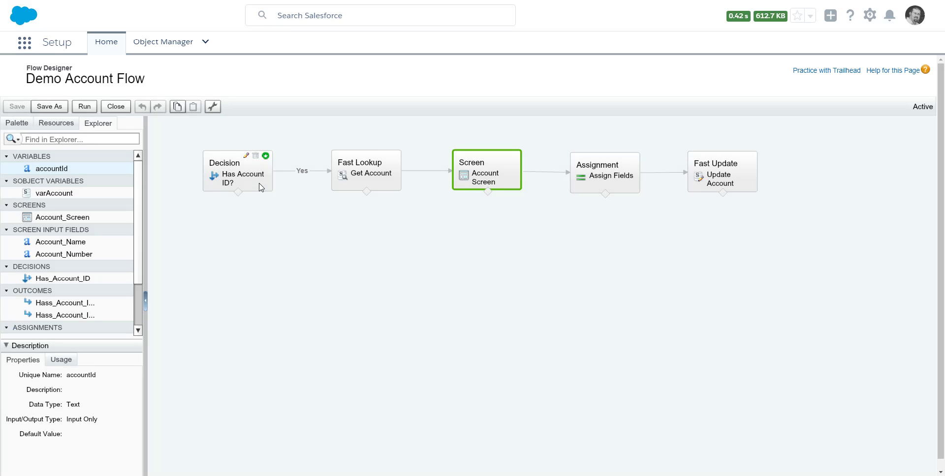
click(346, 181)
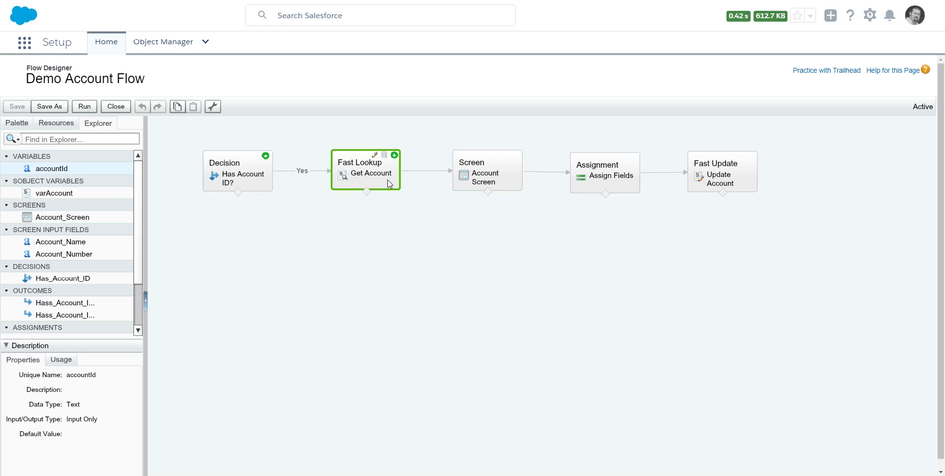
click(510, 183)
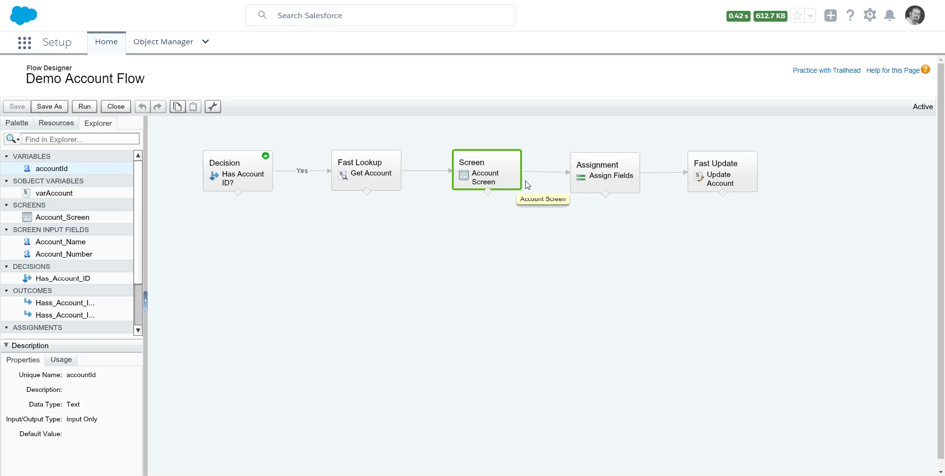
click(631, 183)
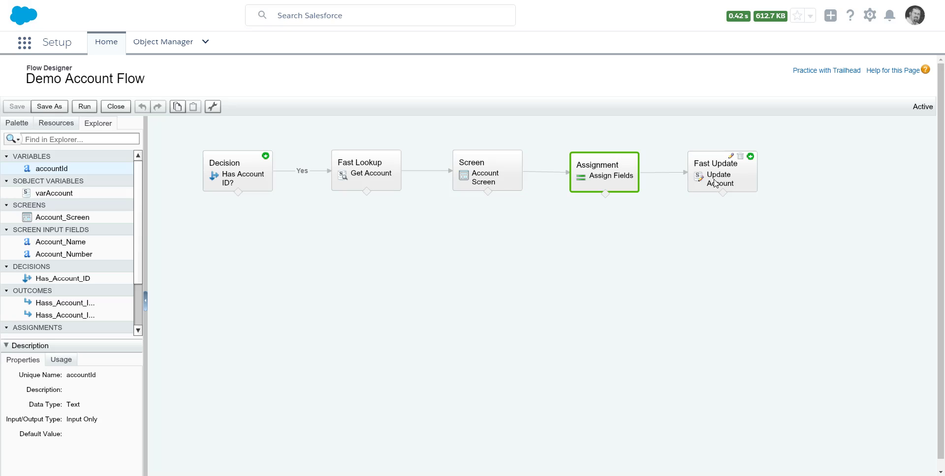
click(740, 183)
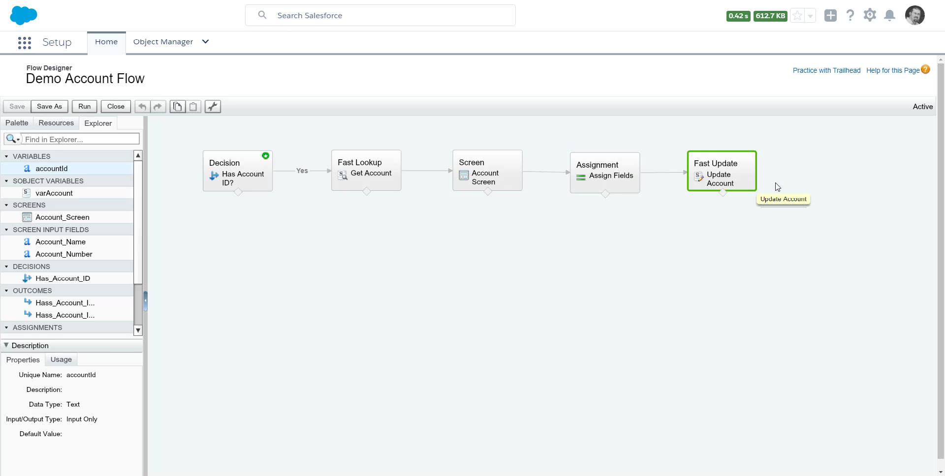
click(588, 254)
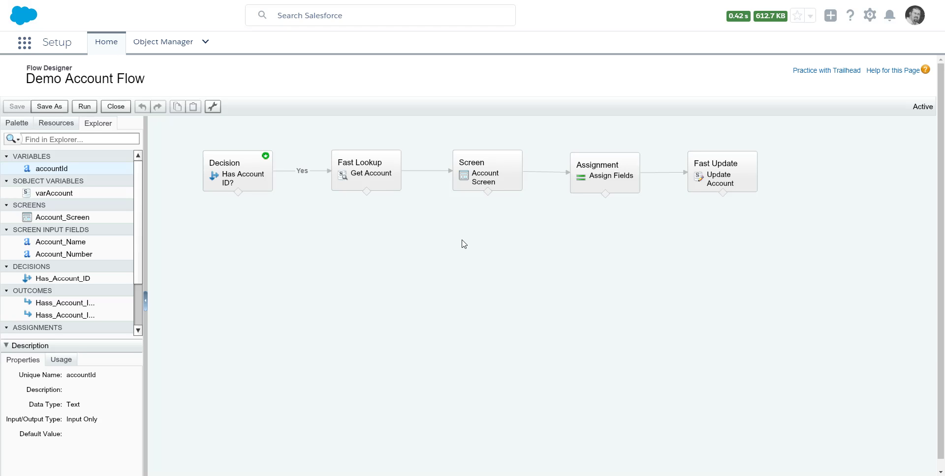
- Switch to the Developer Console and examine the flow name, accountId parameter and finishLocation URL in DemoAccountFlowPage.vfp
click(225, 442)
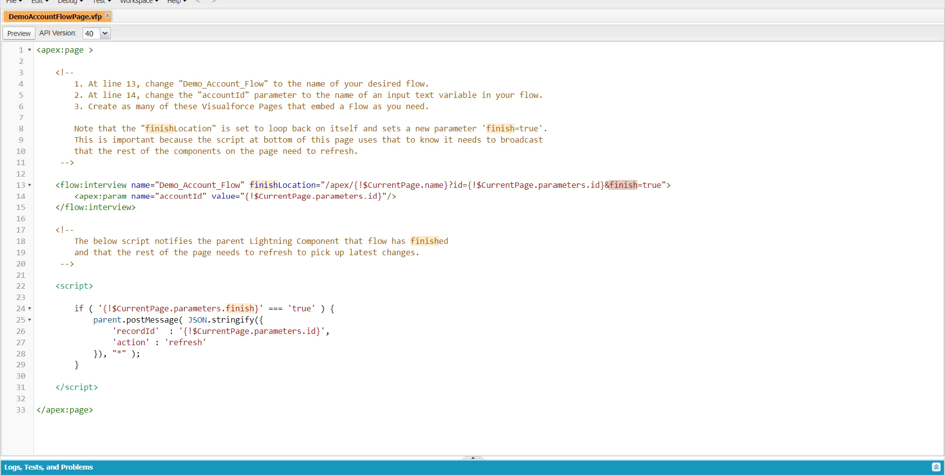
click(175, 171)
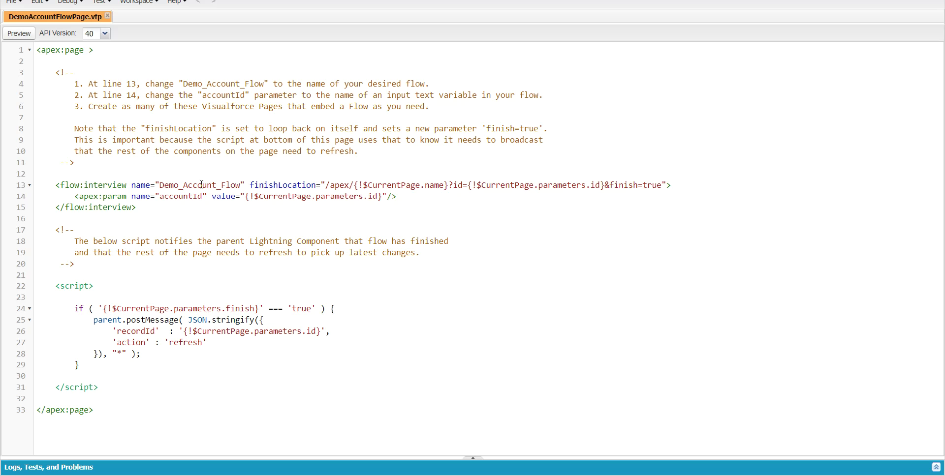
double_click(228, 185)
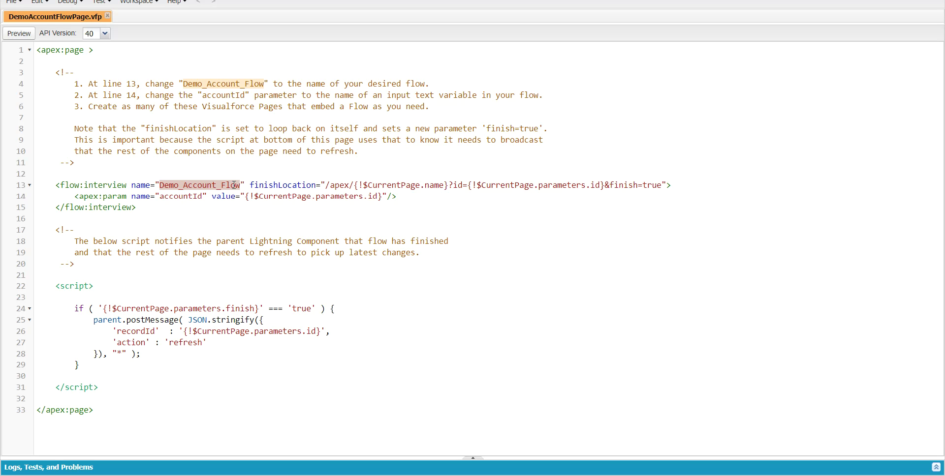
double_click(192, 197)
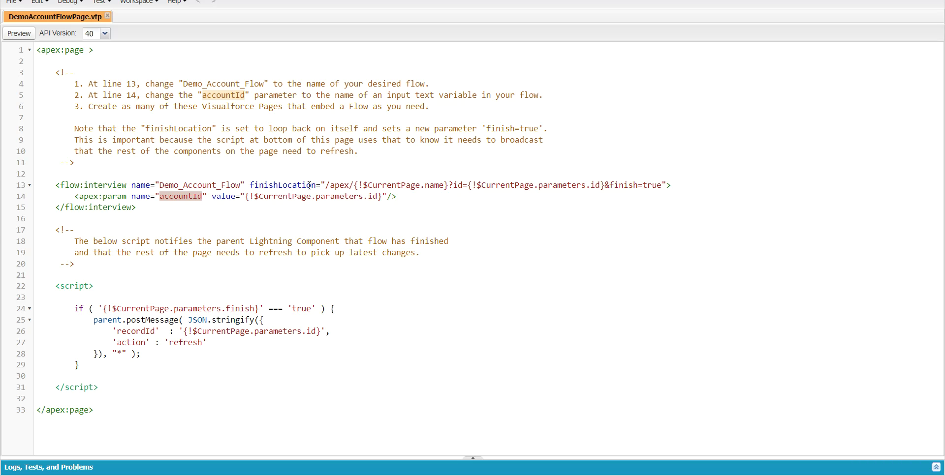
drag(325, 185, 660, 190)
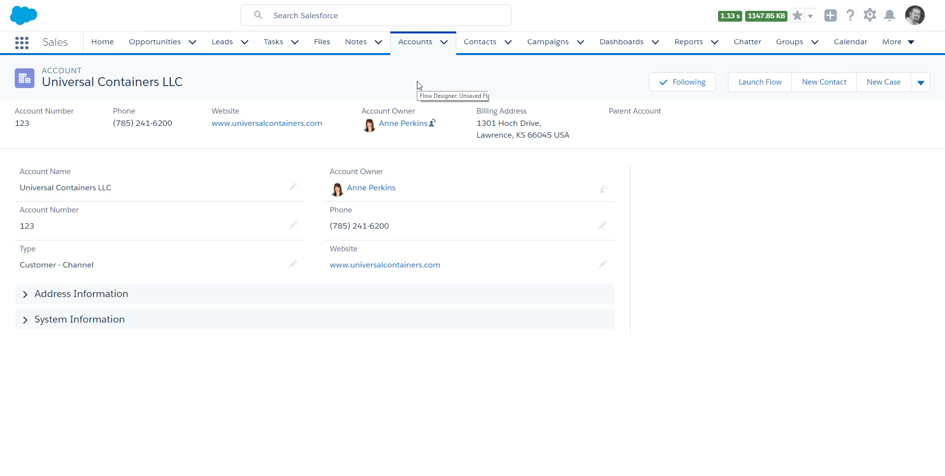
- Open the account record page for editing and place the custom Visualforce component above the record details
click(870, 16)
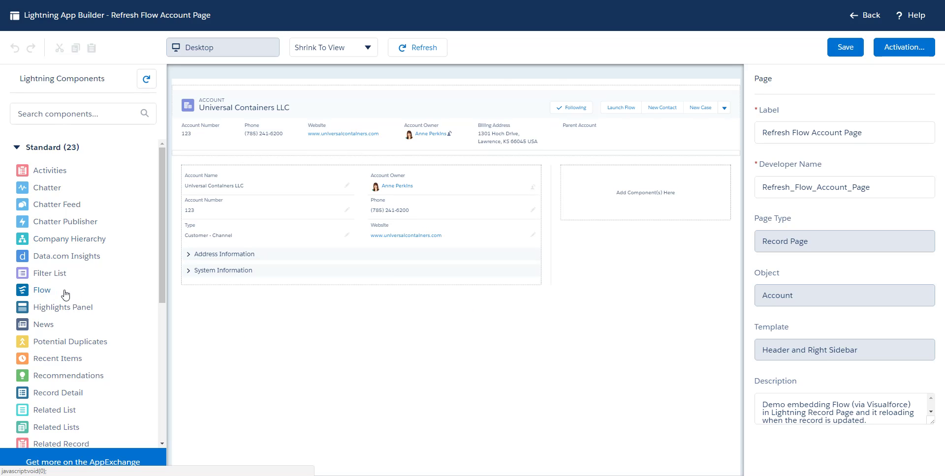
drag(164, 258, 161, 344)
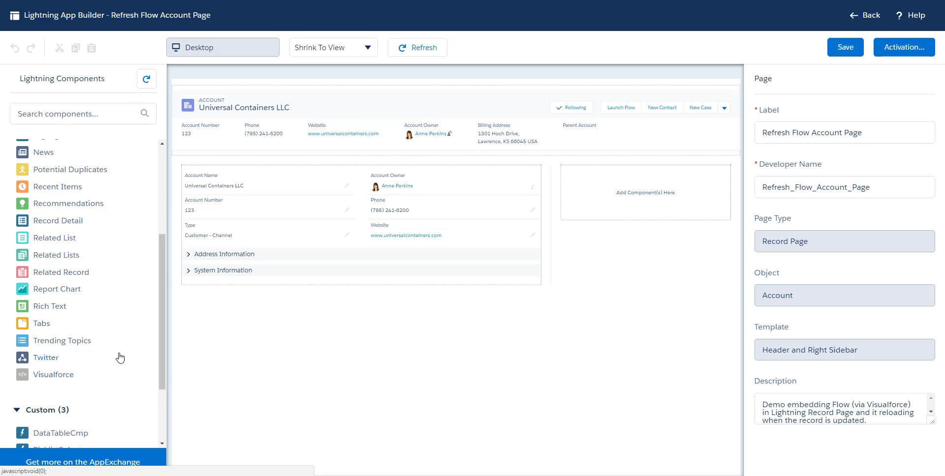
drag(162, 311, 162, 355)
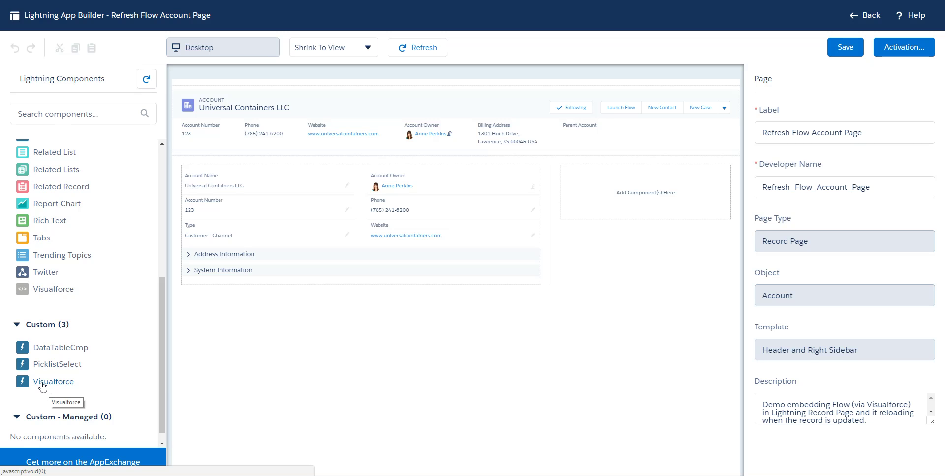
drag(42, 386, 315, 184)
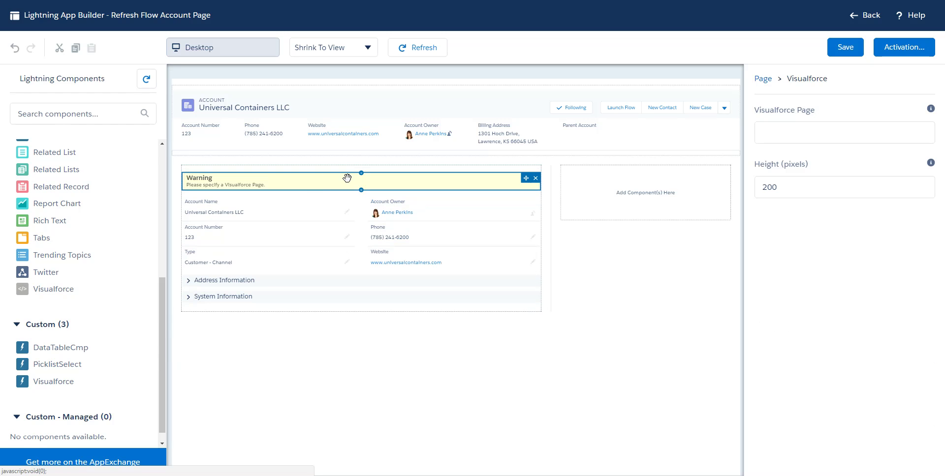
- Set the component's Visualforce page to DemoAccountFlowPage and its height to 225 pixels, then save and return to the account record
click(808, 134)
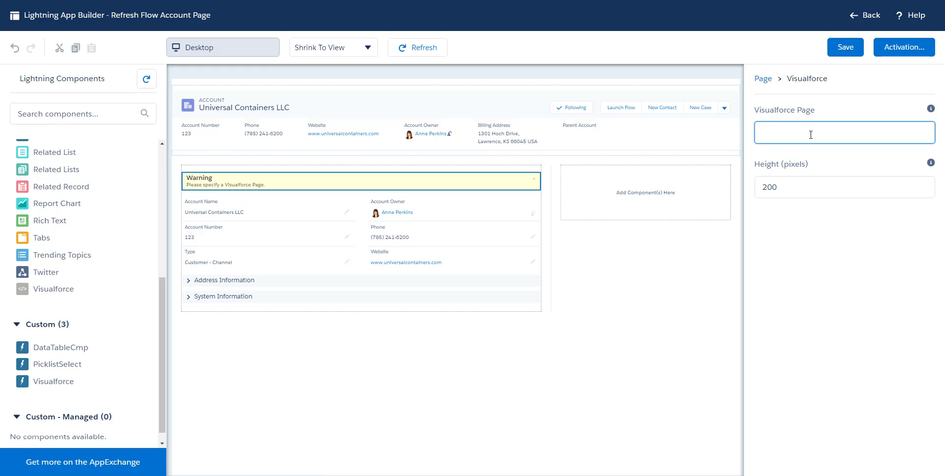
text(DemoAccountFlowPage)
drag(805, 183, 750, 189)
text(225)
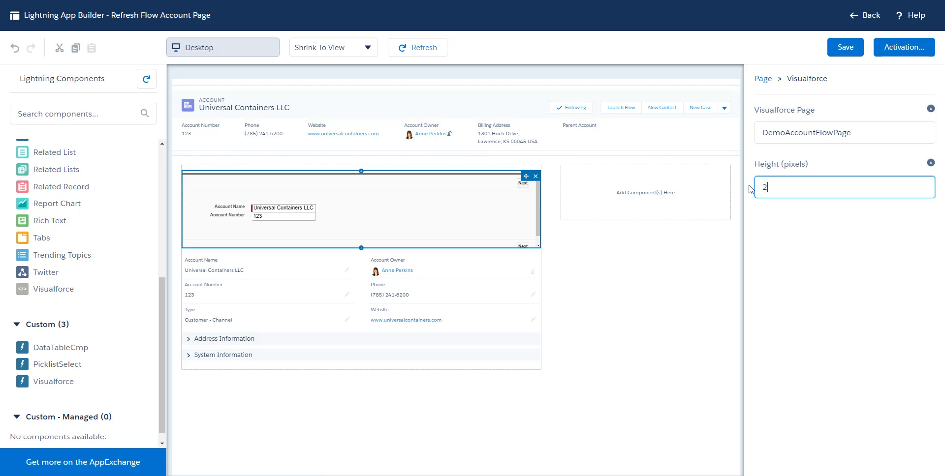
click(798, 236)
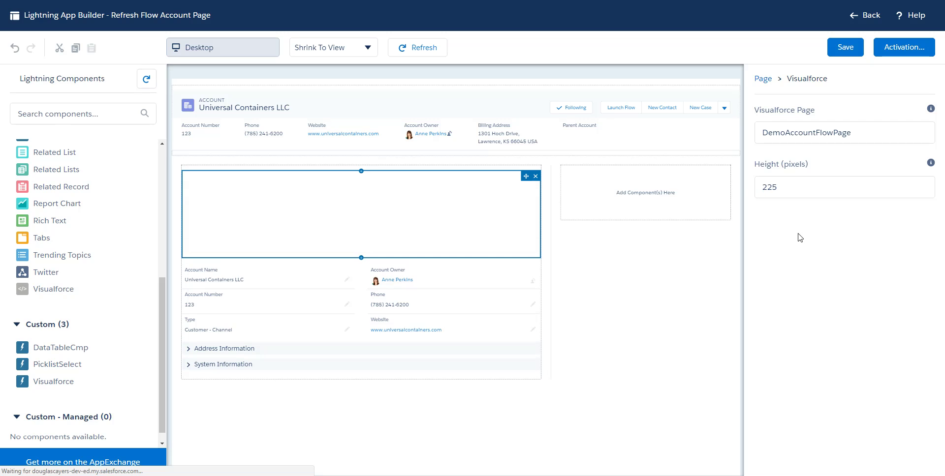
click(842, 53)
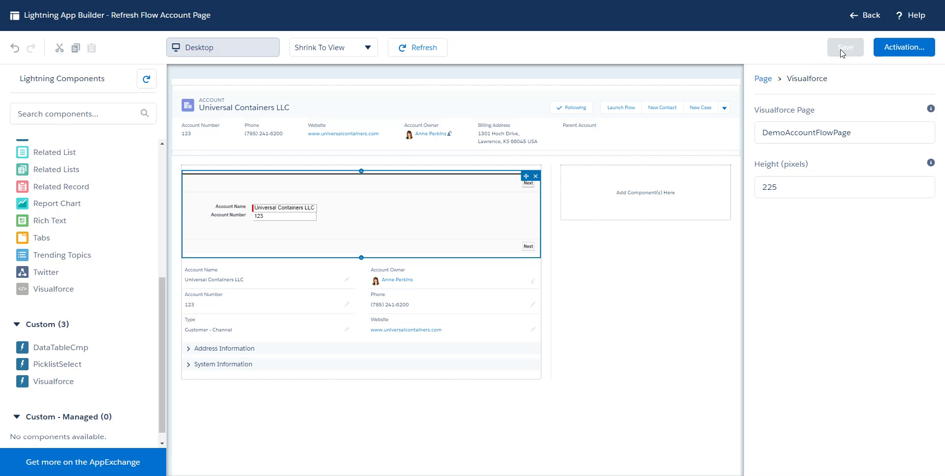
click(866, 17)
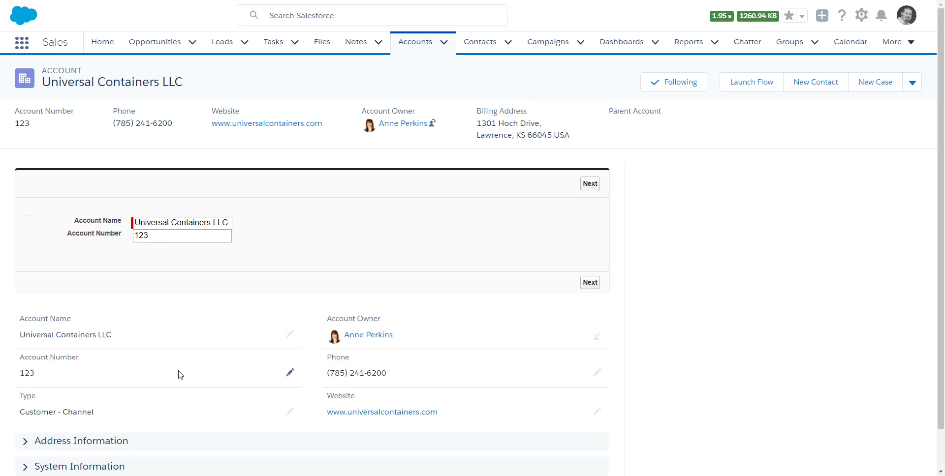
- In the record details, change the account name to Universal Containers, append digits to the account number and save
click(290, 334)
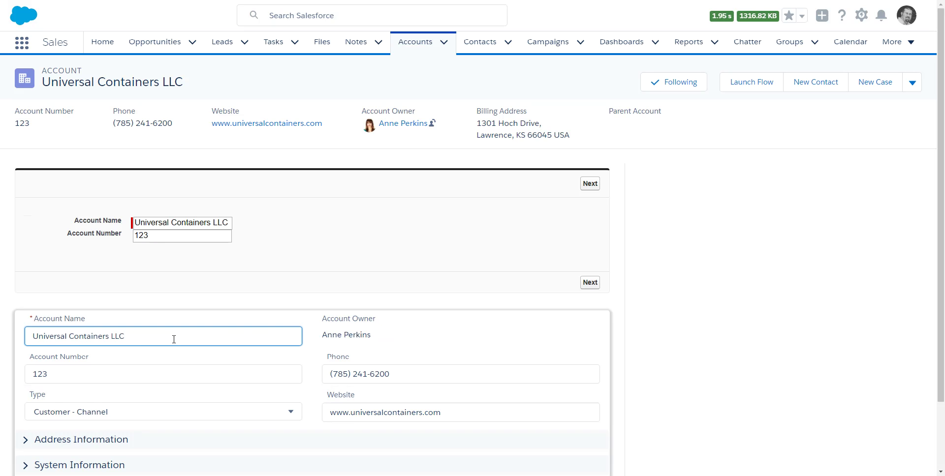
key(BackSpace)
key(BackSpace)
key(BackSpace)
click(65, 375)
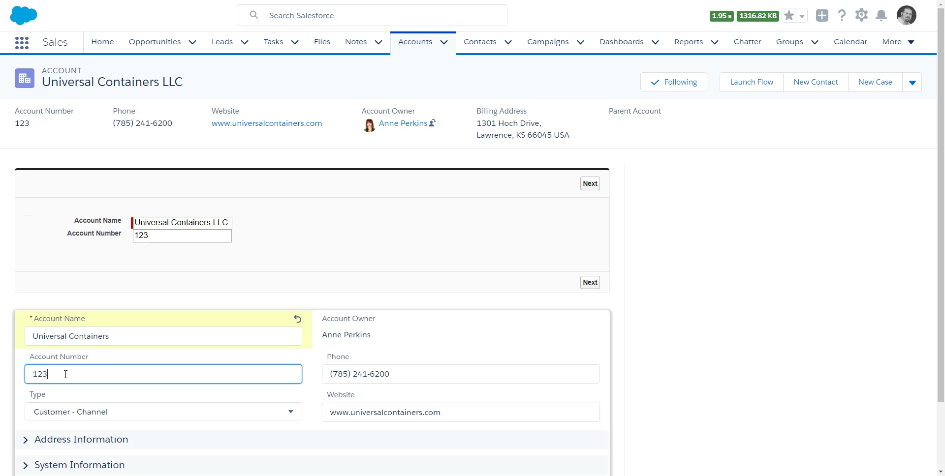
text(456)
scroll(70, 374, down, 1)
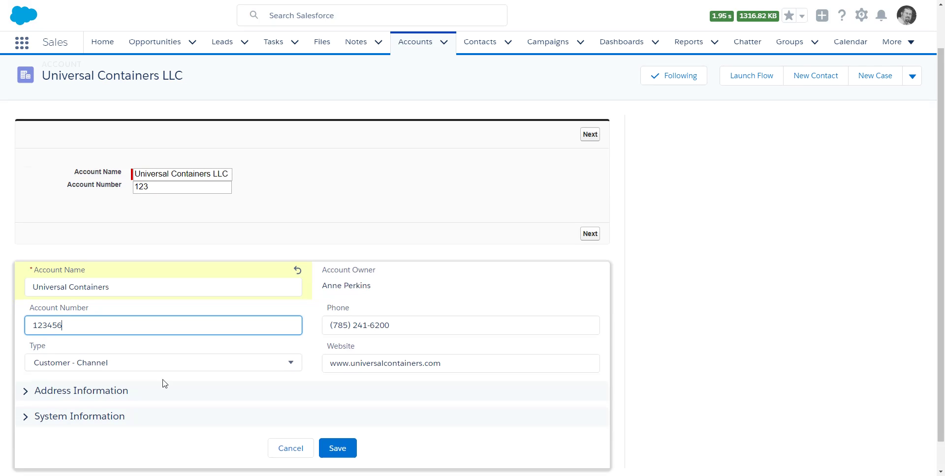
click(343, 448)
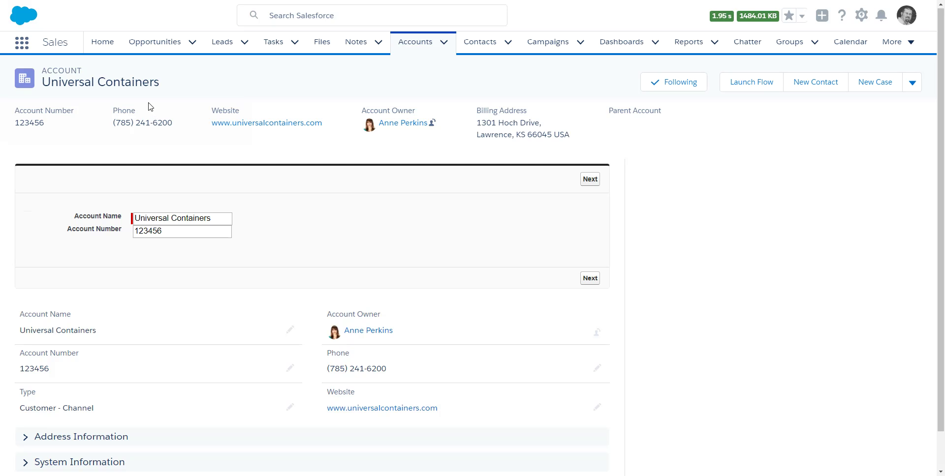
- In the embedded flow form, change the account name to Universal Containers LLC, append a letter suffix to the account number and submit
click(212, 217)
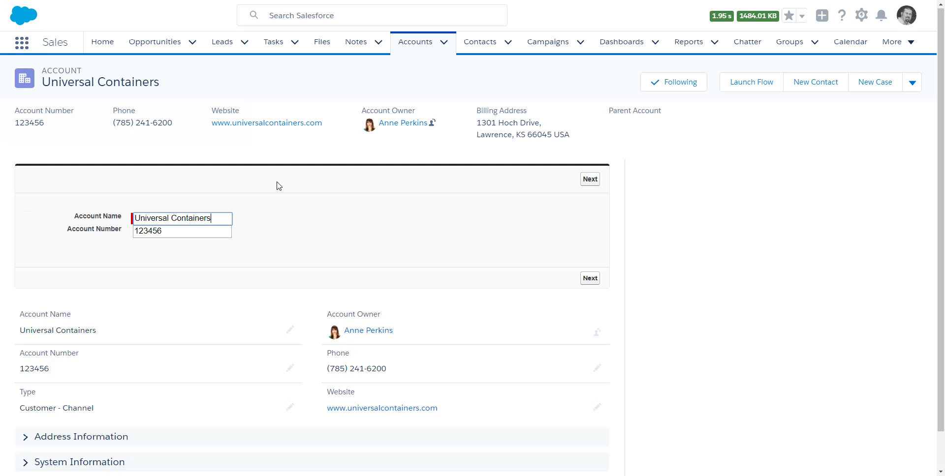
text(LLC)
key(Tab)
key(End)
text(-ABC)
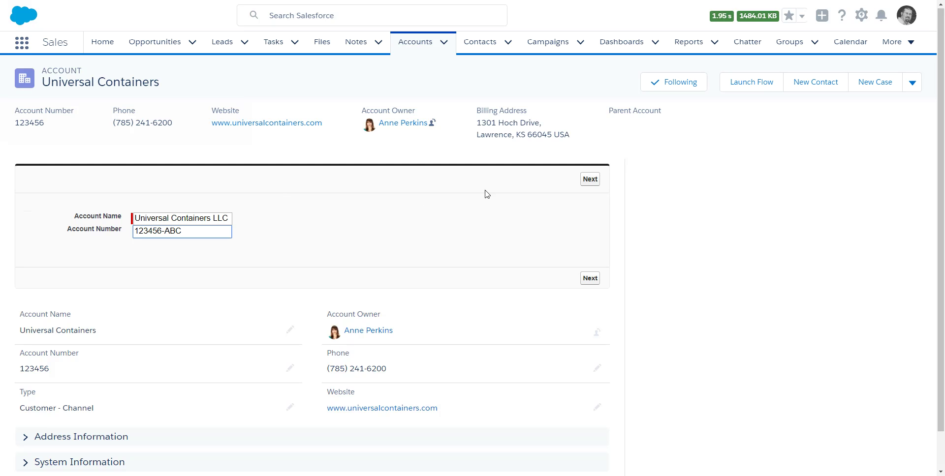
click(590, 278)
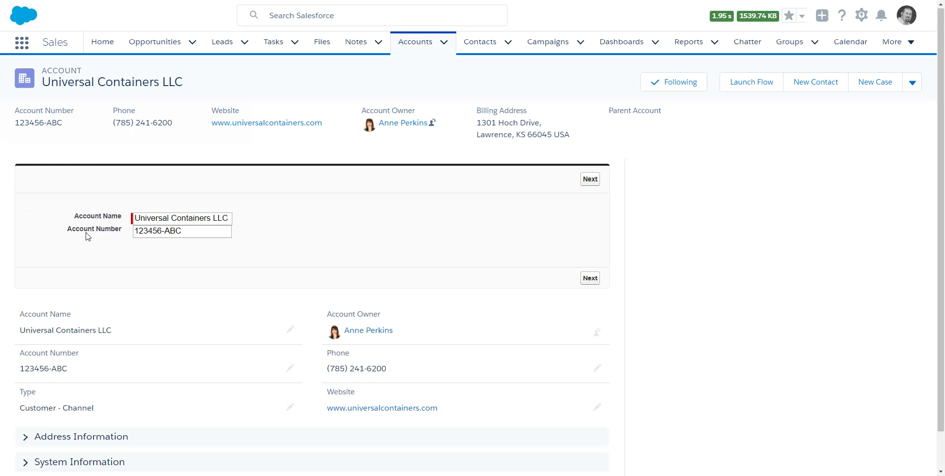
- Check the record header, then submit the embedded flow with the account name Universal Containers and a shorter account number
drag(96, 85, 196, 86)
drag(43, 123, 71, 127)
drag(210, 219, 268, 217)
key(BackSpace)
key(Tab)
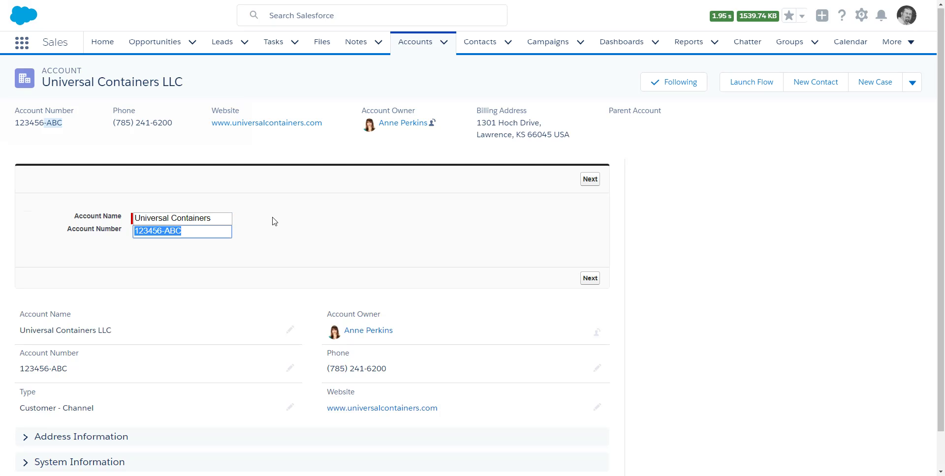
text(123)
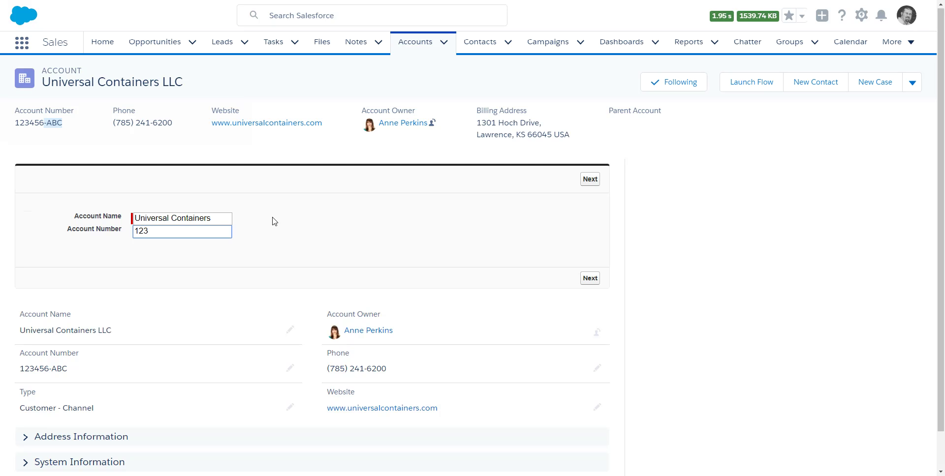
click(588, 279)
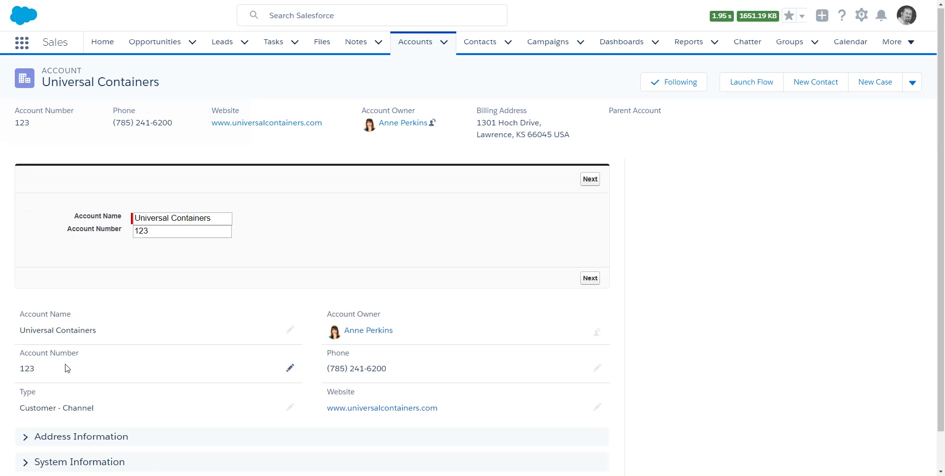
- Replace the account number in the record details with a new one and save the record
double_click(87, 369)
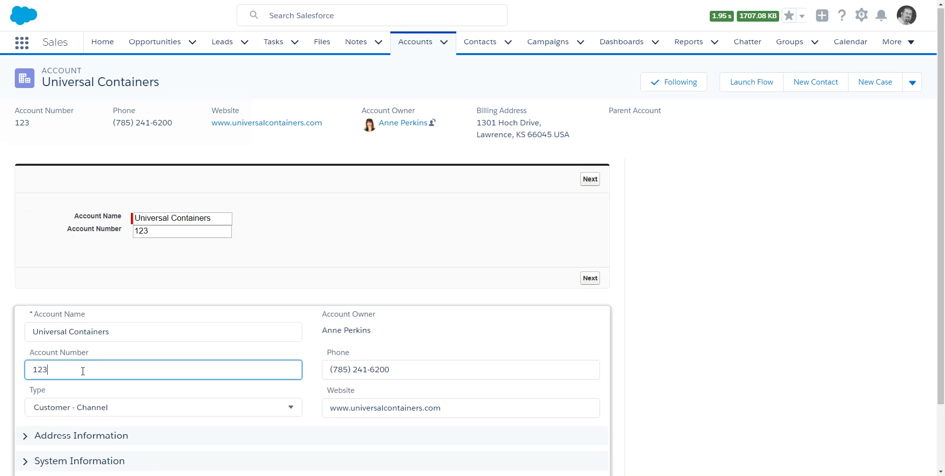
drag(87, 370, 1, 374)
text(456)
click(311, 370)
scroll(312, 370, down, 2)
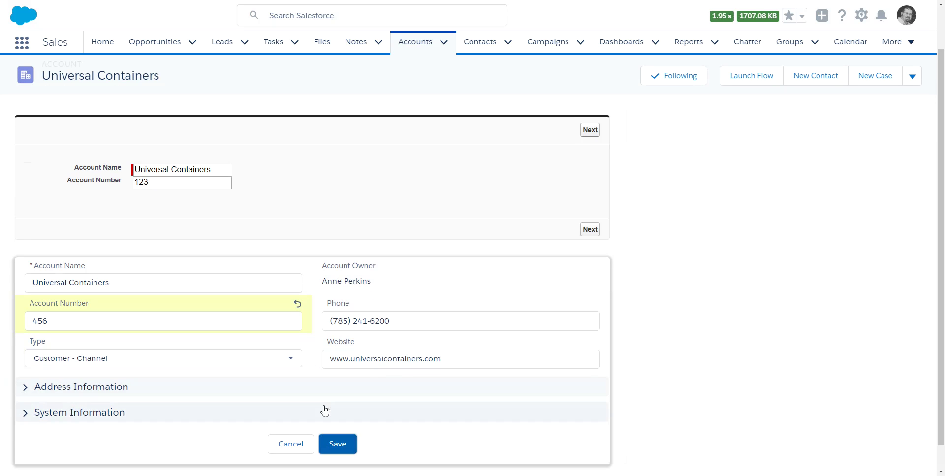
click(335, 443)
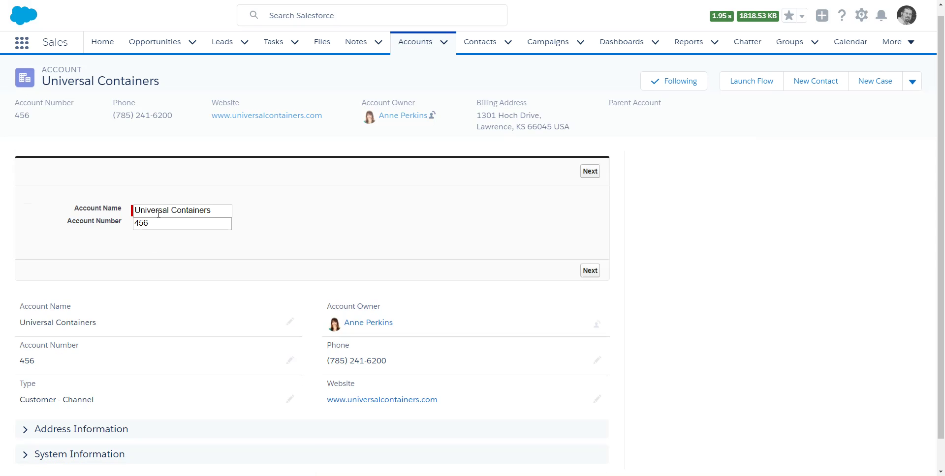